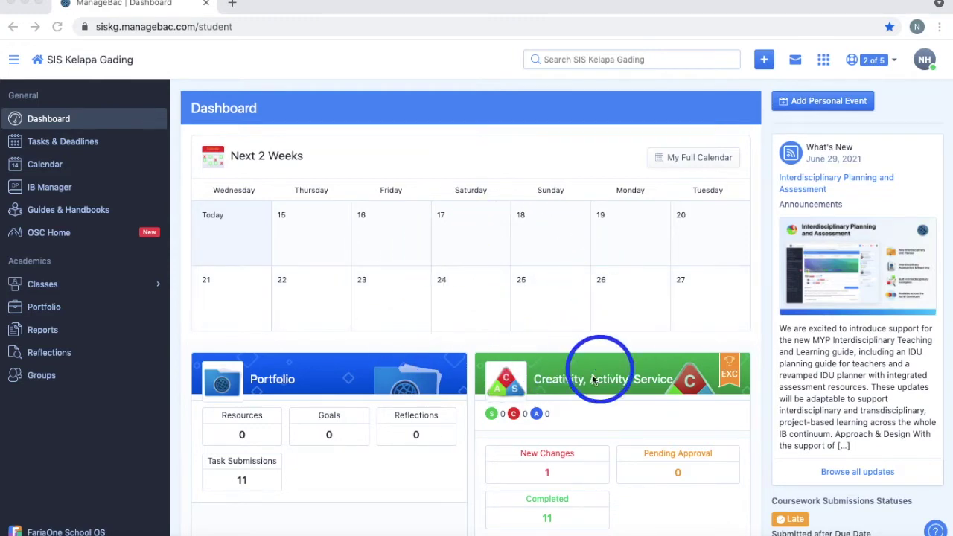
Look over the dashboard's Portfolio, Creativity, Activity, Service, Extended Essay and TOK cards and the Latest Activity list
scroll(659, 394, down, 3)
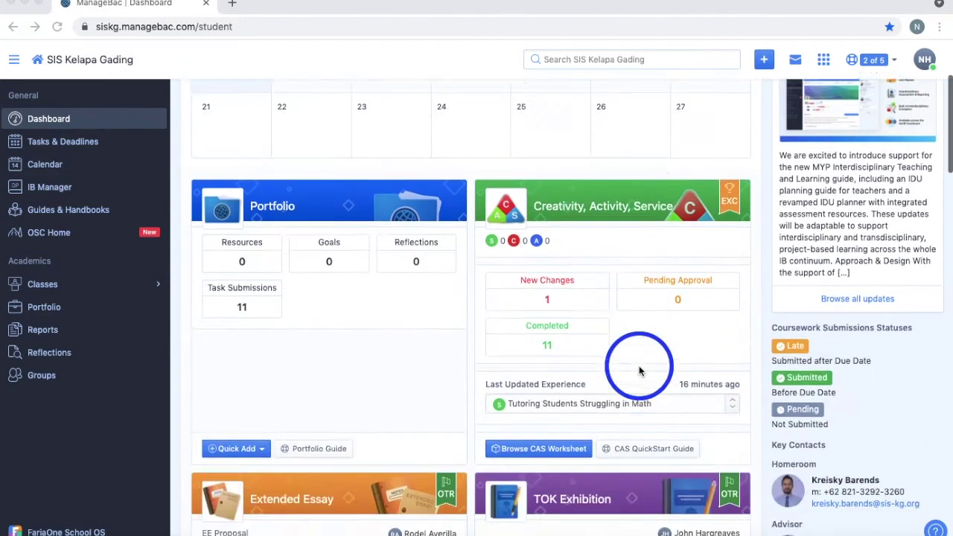
scroll(647, 373, up, 3)
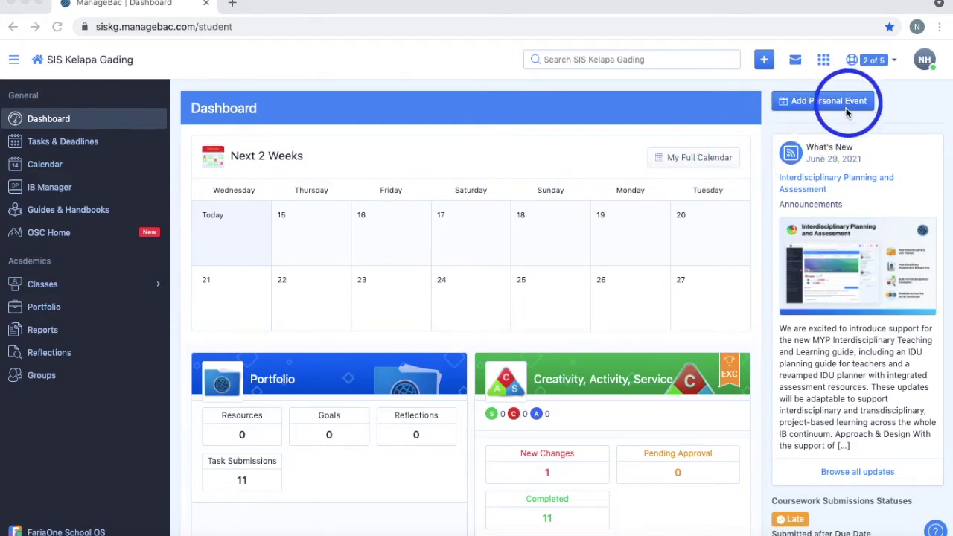
scroll(579, 432, down, 3)
scroll(579, 435, down, 3)
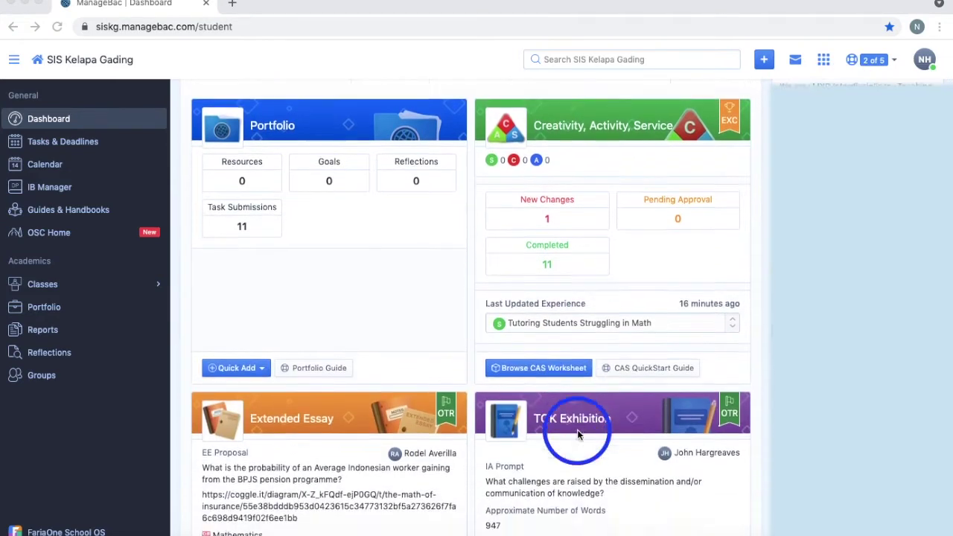
scroll(579, 436, up, 2)
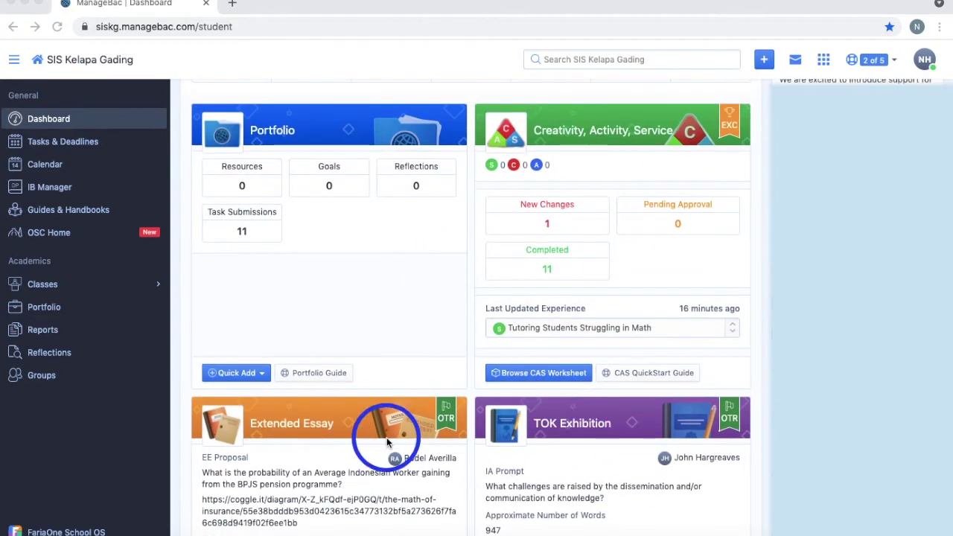
scroll(386, 417, down, 2)
scroll(551, 372, down, 1)
scroll(551, 372, down, 1)
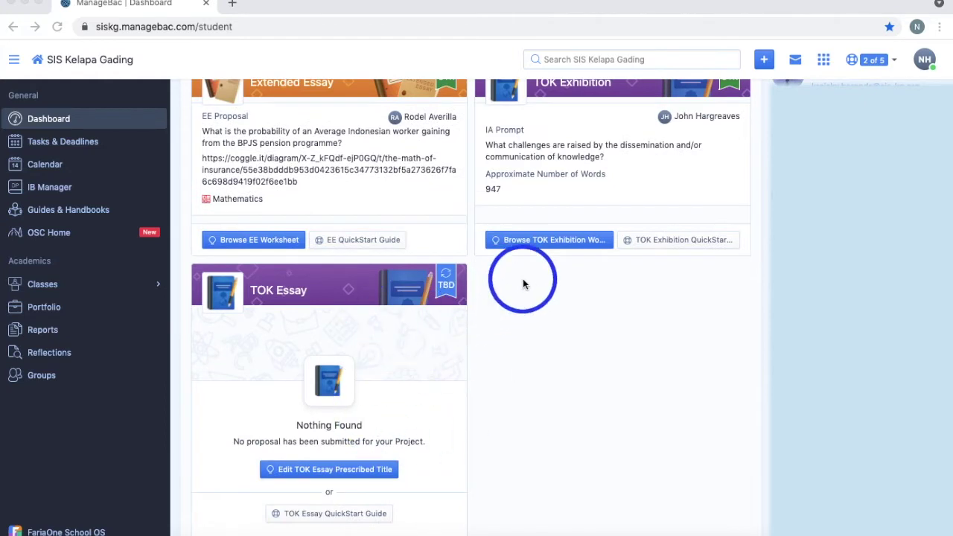
scroll(523, 278, down, 1)
scroll(522, 282, down, 10)
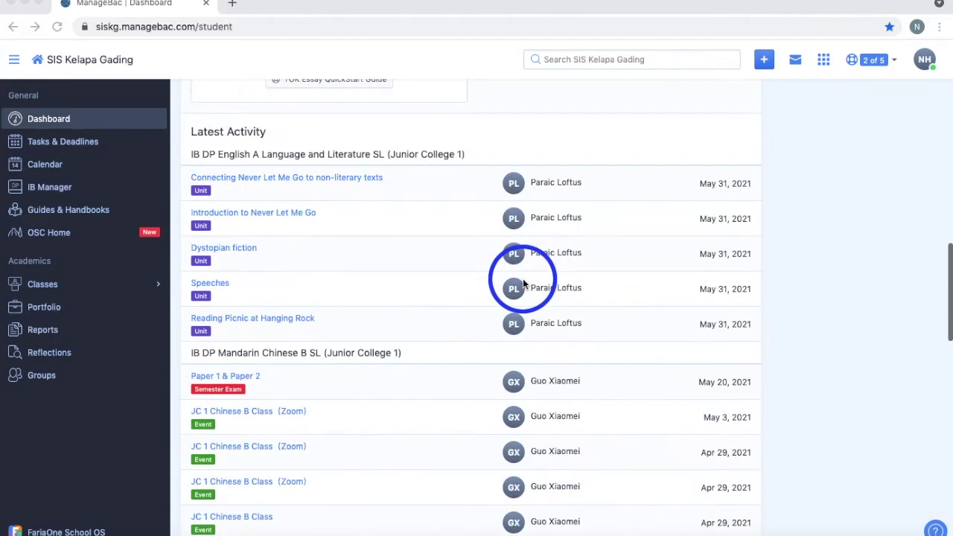
scroll(523, 282, down, 10)
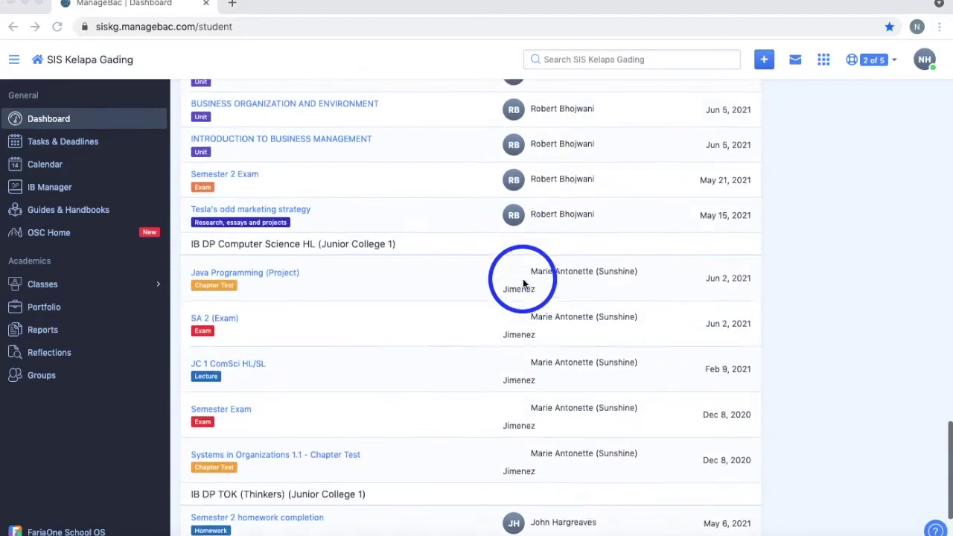
scroll(522, 282, up, 20)
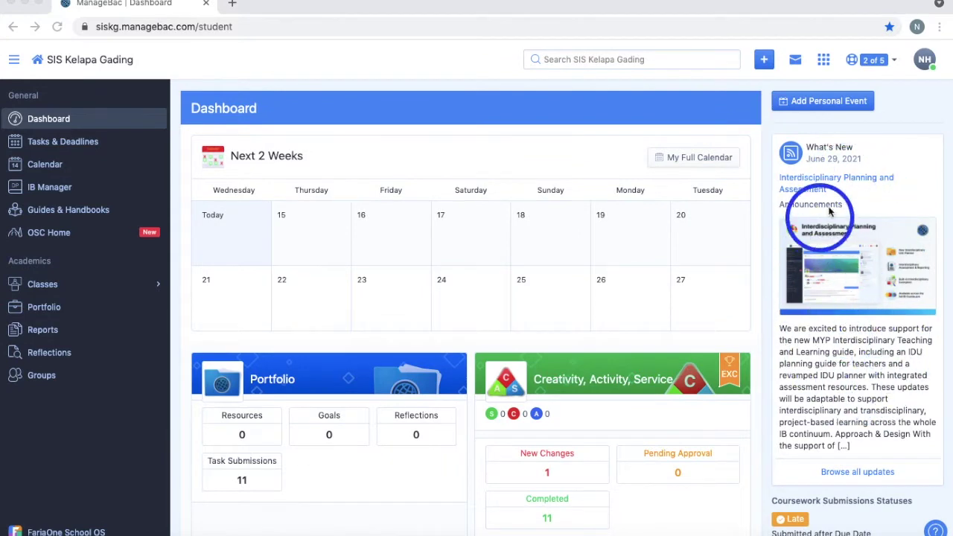
Review the dashboard's news, coursework submission statuses, key contacts and Subject Centre links
scroll(863, 409, down, 2)
scroll(863, 409, down, 2)
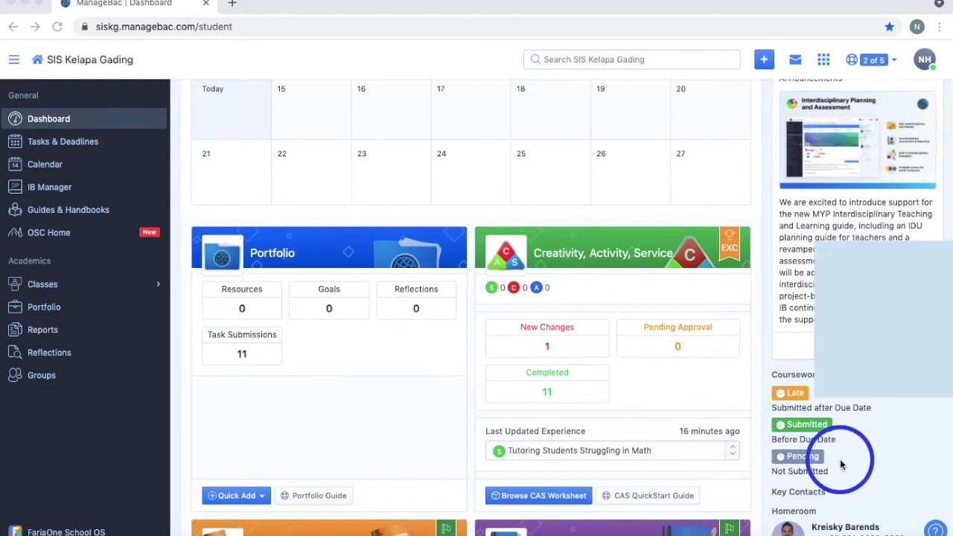
scroll(839, 457, down, 8)
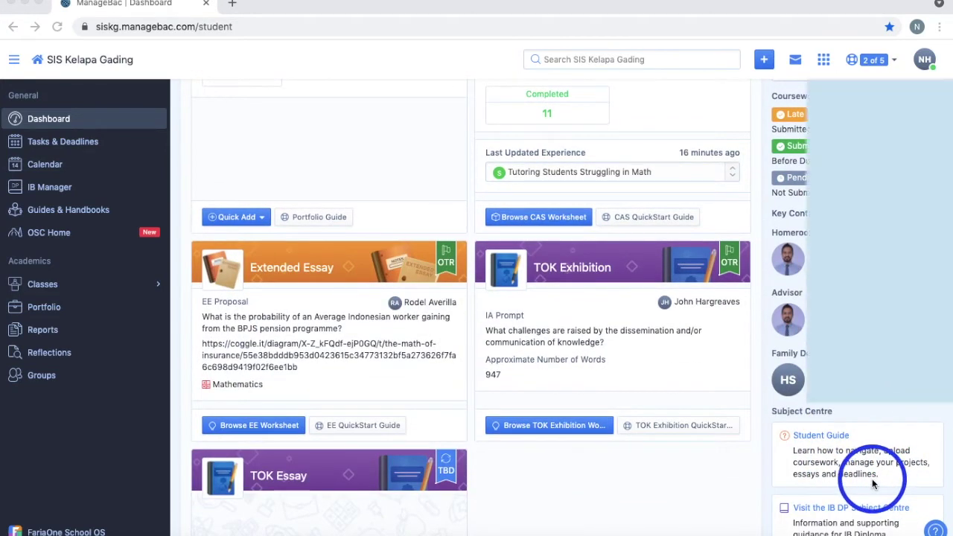
scroll(873, 480, down, 5)
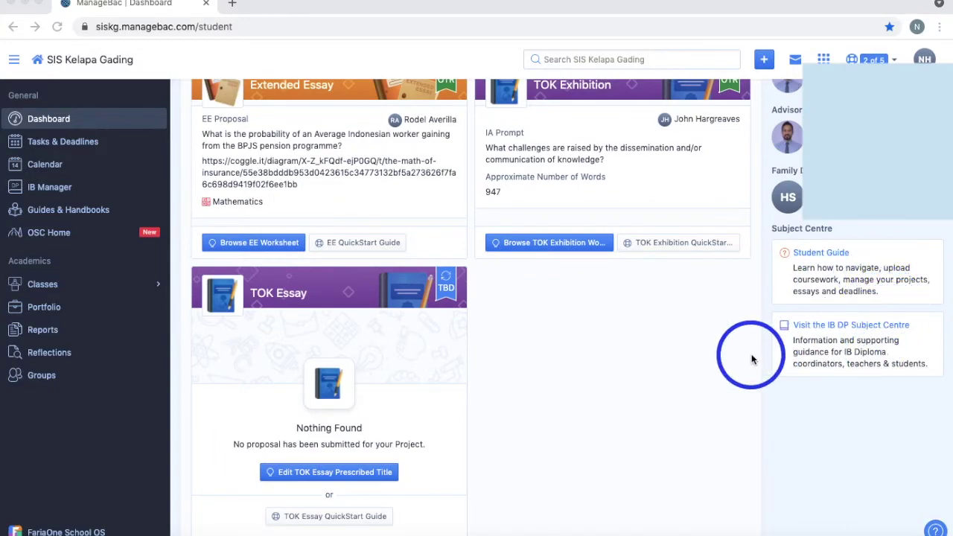
scroll(751, 359, up, 3)
scroll(752, 360, up, 5)
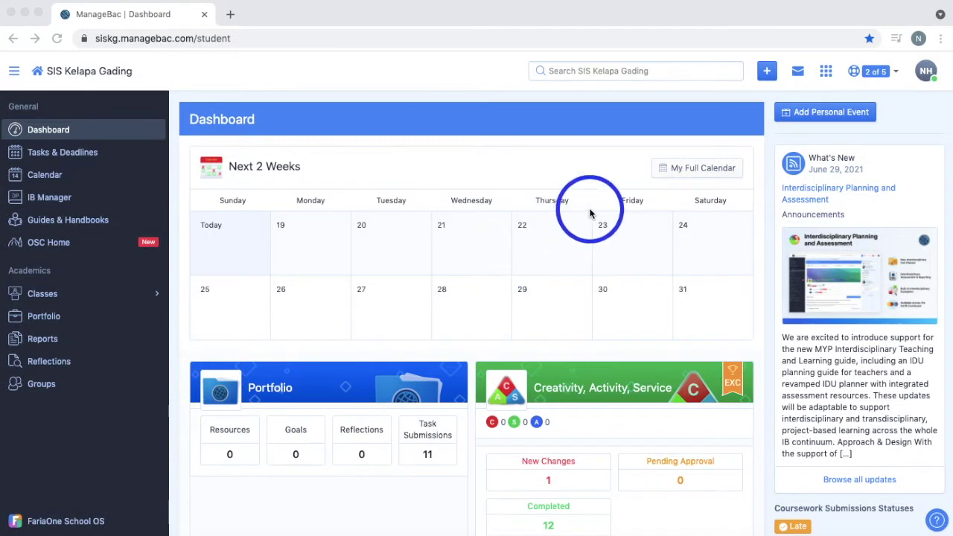
click(613, 69)
click(721, 82)
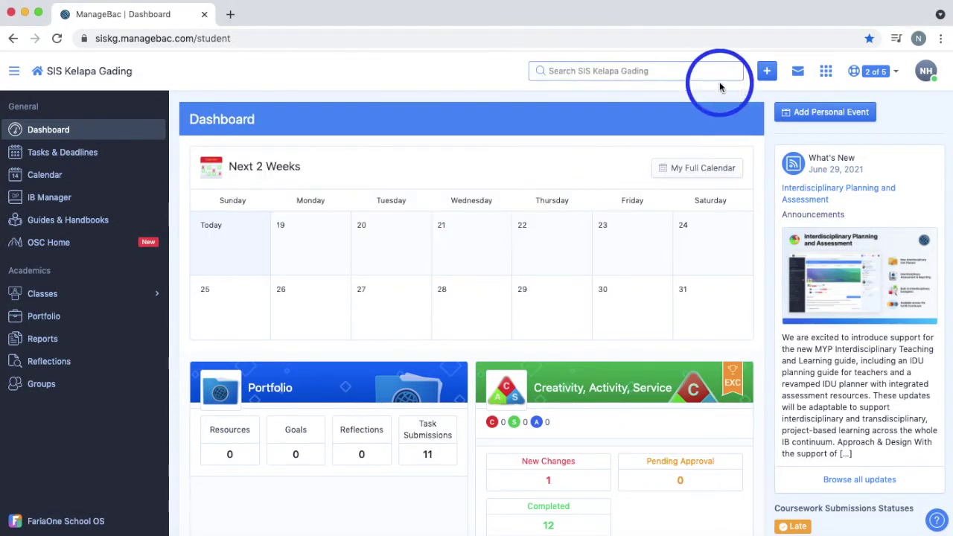
click(14, 71)
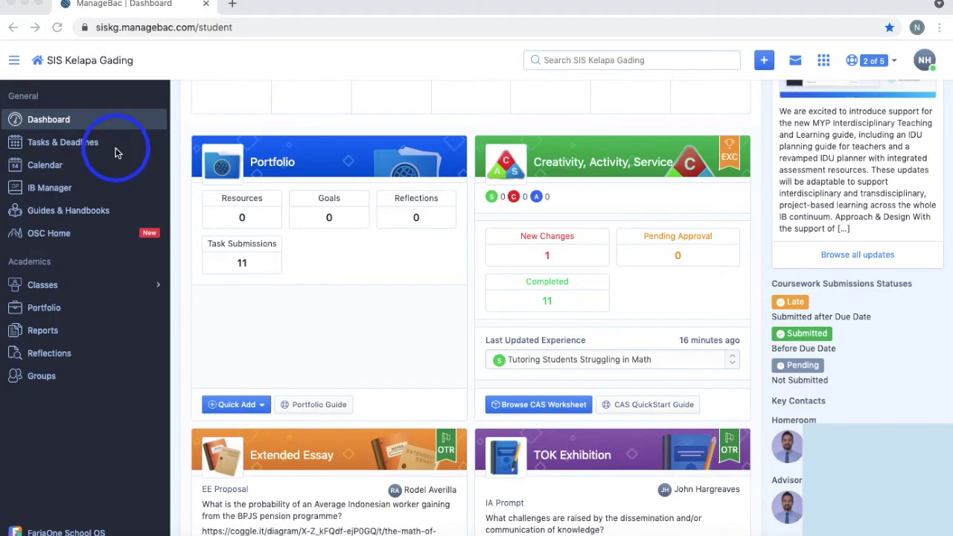
Open Tasks & Deadlines and review the upcoming and completed tasks for all classes
click(60, 143)
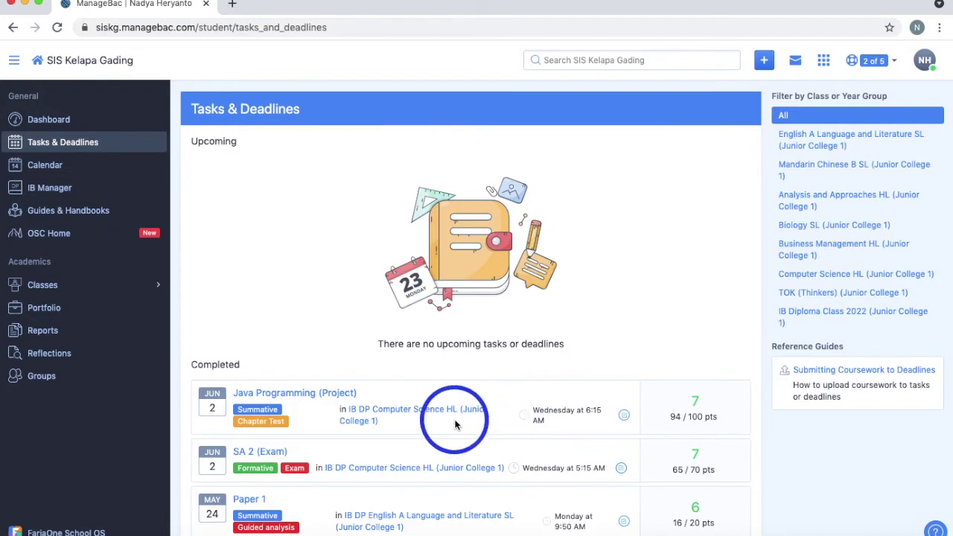
scroll(394, 415, down, 3)
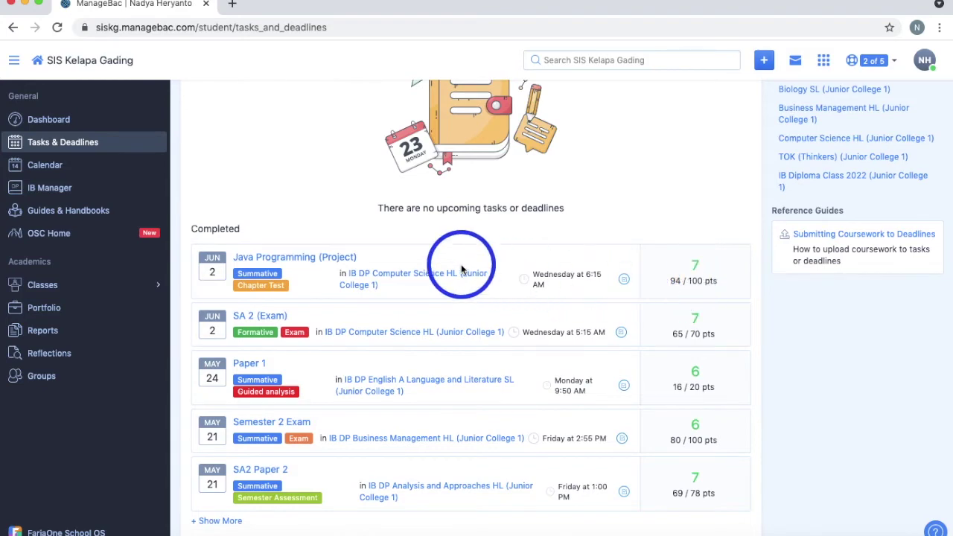
scroll(469, 249, up, 4)
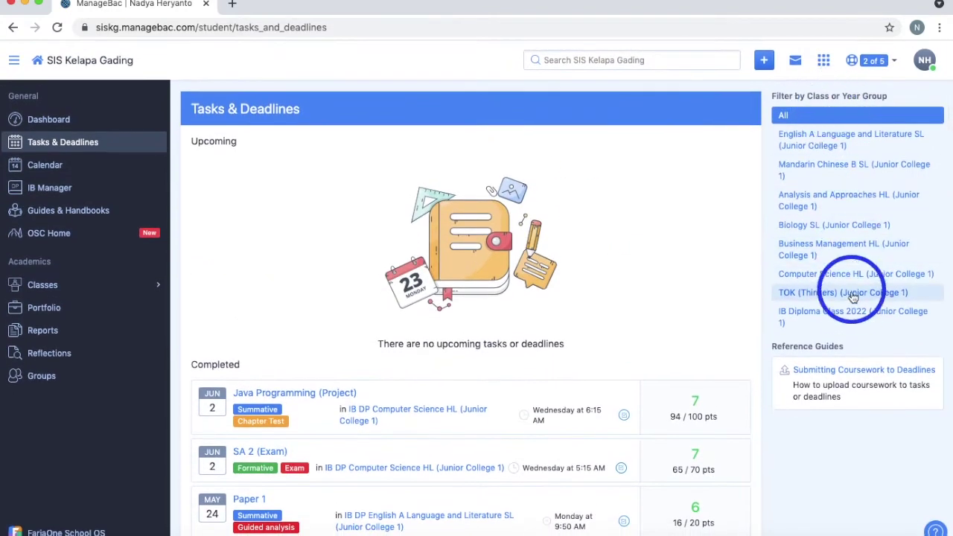
Filter the tasks to Mandarin Chinese B SL (Junior College 1) and look through its completed tasks
click(853, 164)
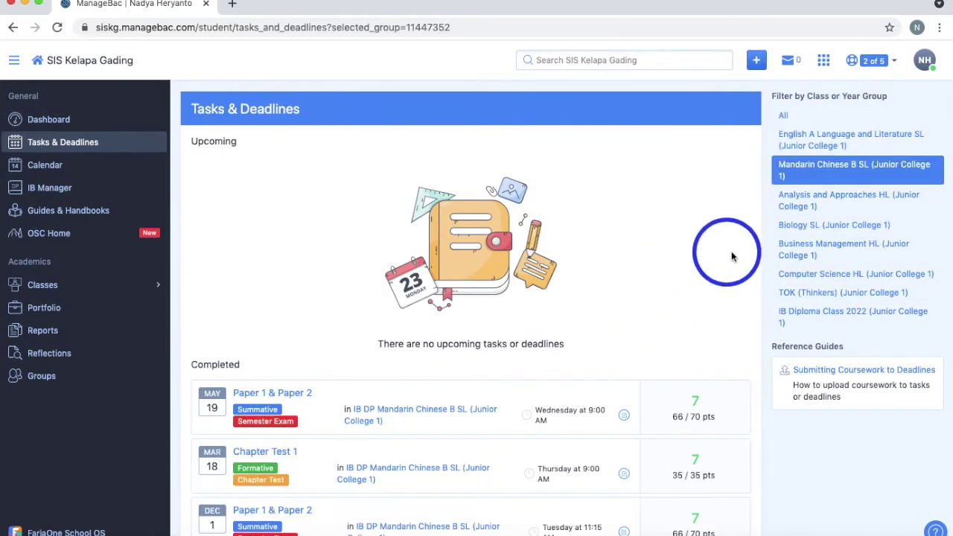
scroll(657, 419, down, 3)
scroll(692, 387, up, 3)
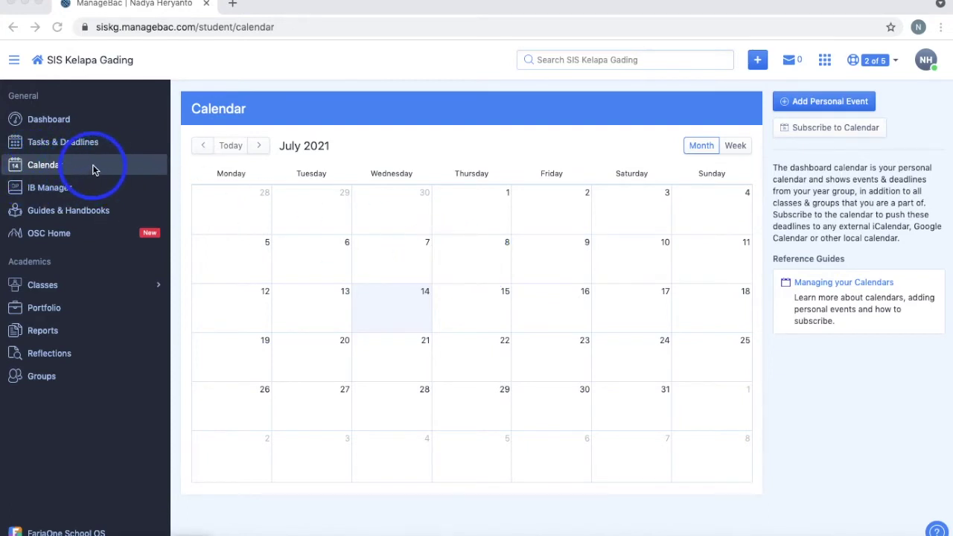
Check the calendar's week view, return to the month view and go back to May 2021
click(734, 146)
click(689, 147)
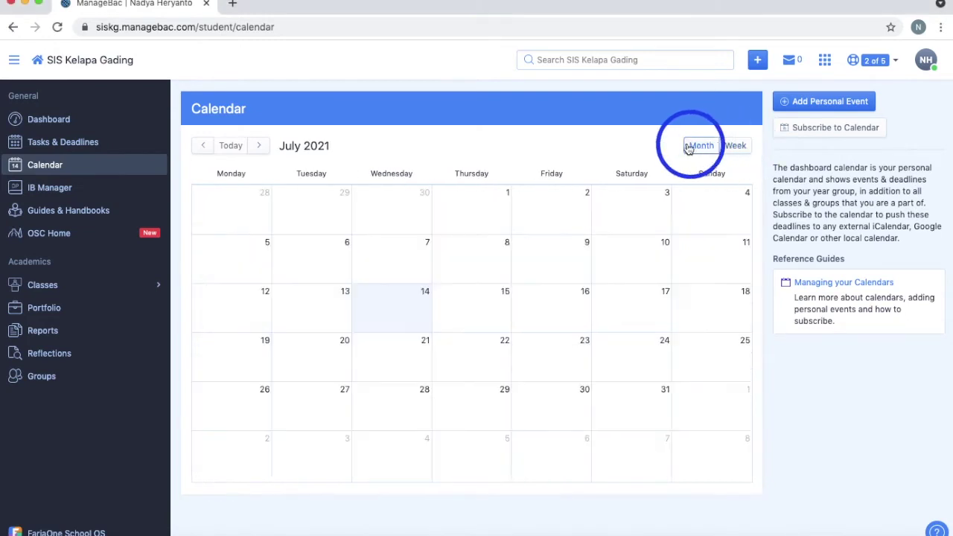
click(205, 146)
click(207, 146)
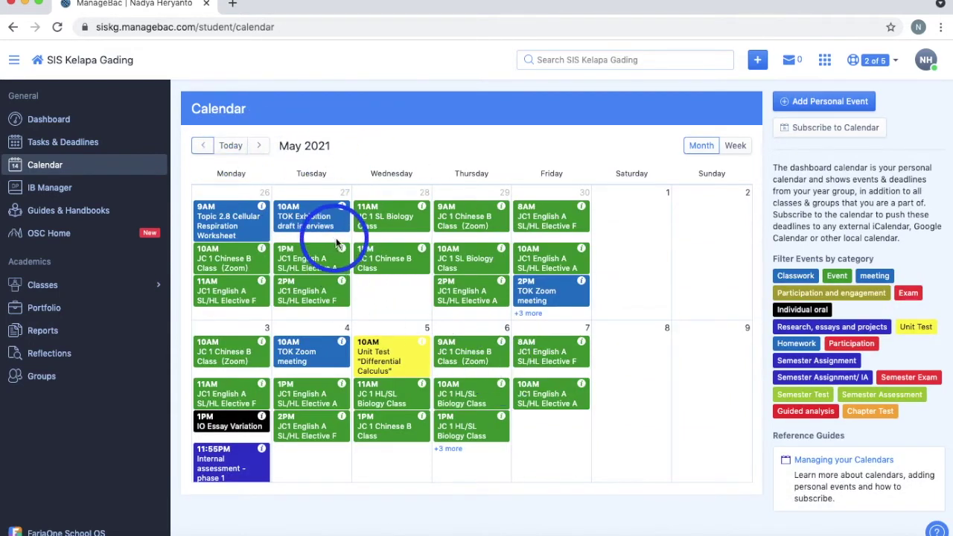
View the details of the 28 April JC 1 SL Biology Class event, close them and look over the month's events
click(413, 210)
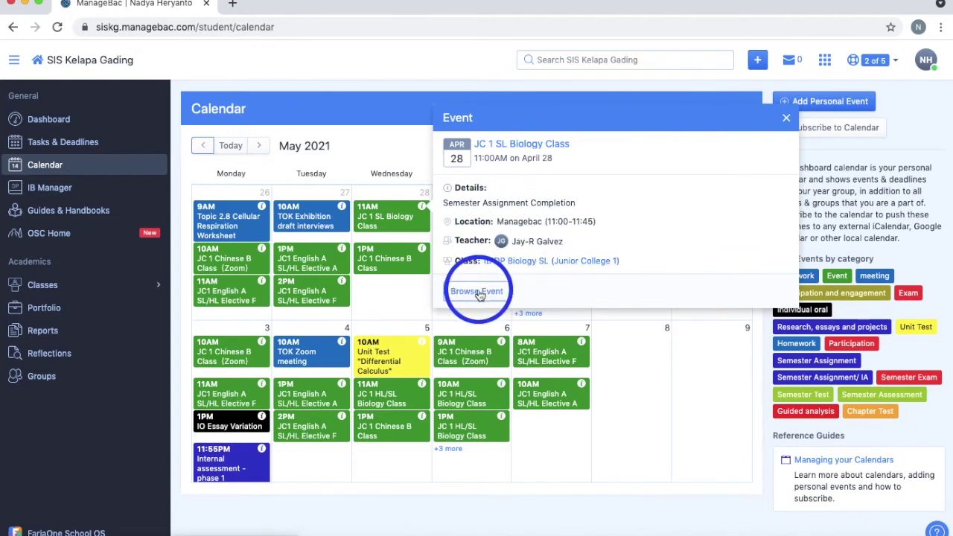
click(408, 199)
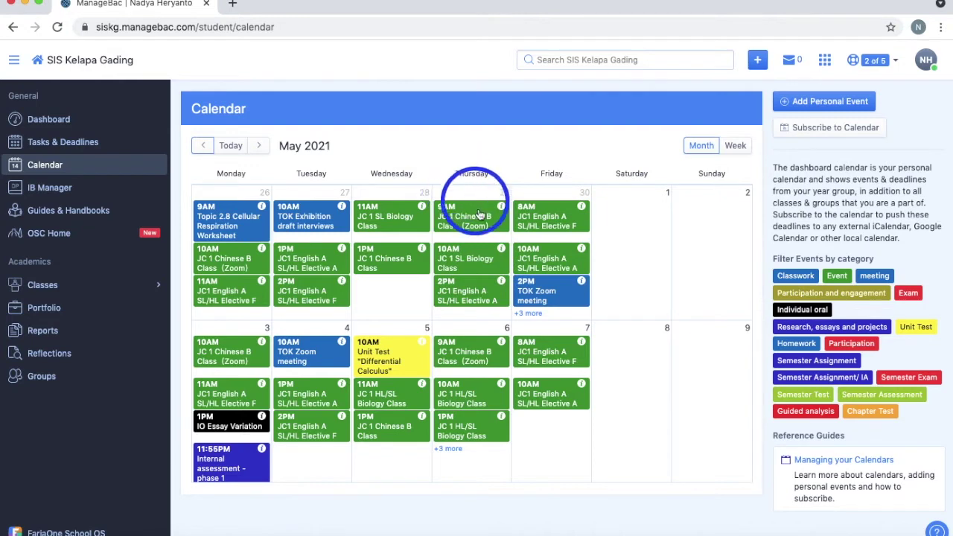
scroll(425, 362, down, 5)
scroll(427, 349, up, 5)
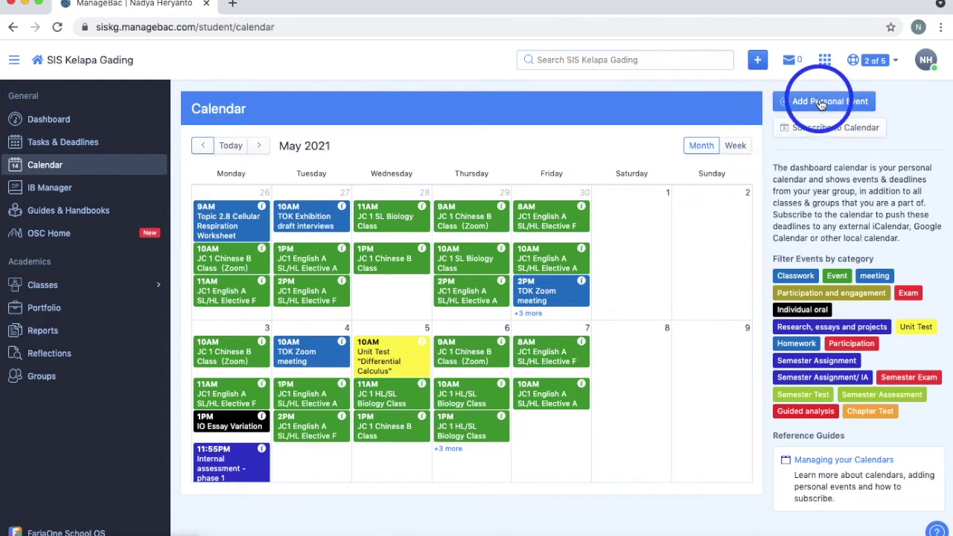
Add a personal event named Semmi with the location Youtube, without making it an all-day event
click(818, 105)
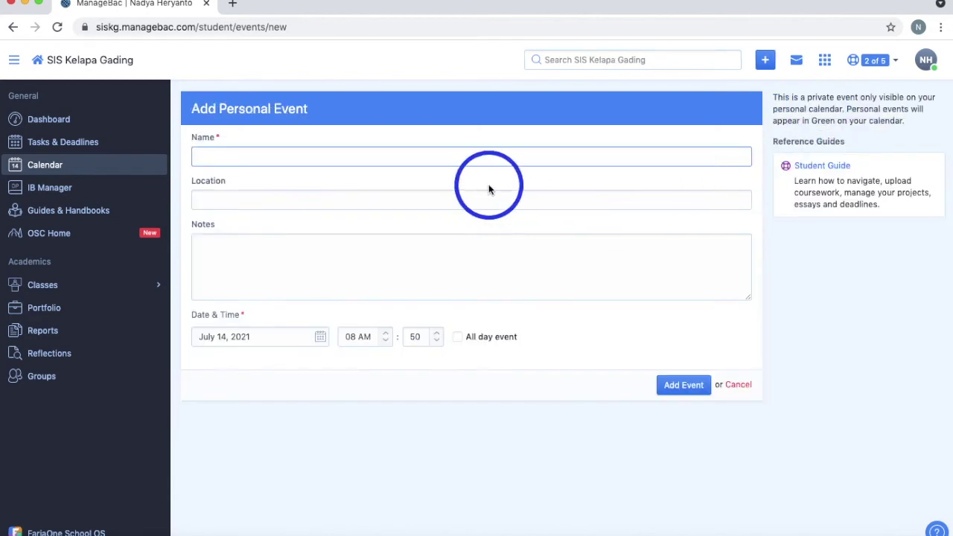
click(472, 158)
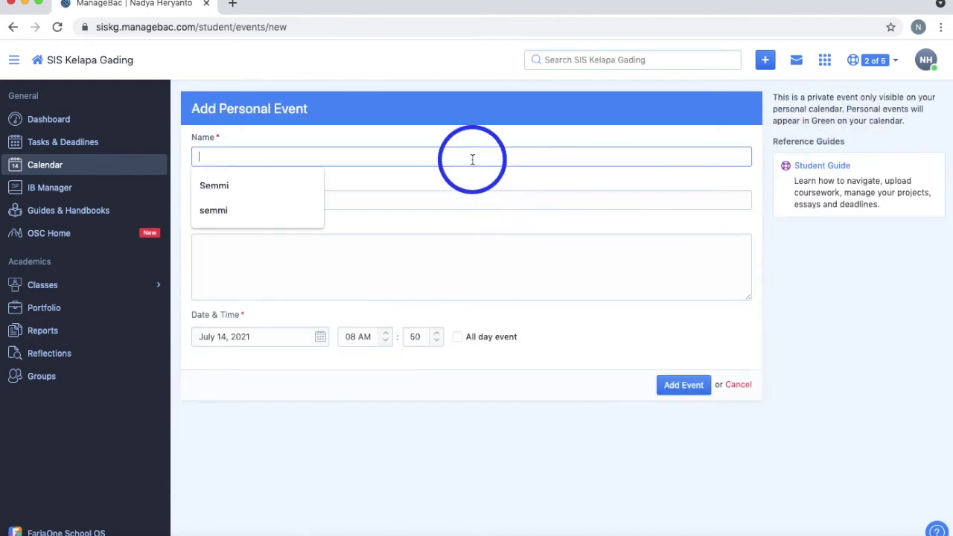
text(Semmi)
click(257, 186)
click(257, 195)
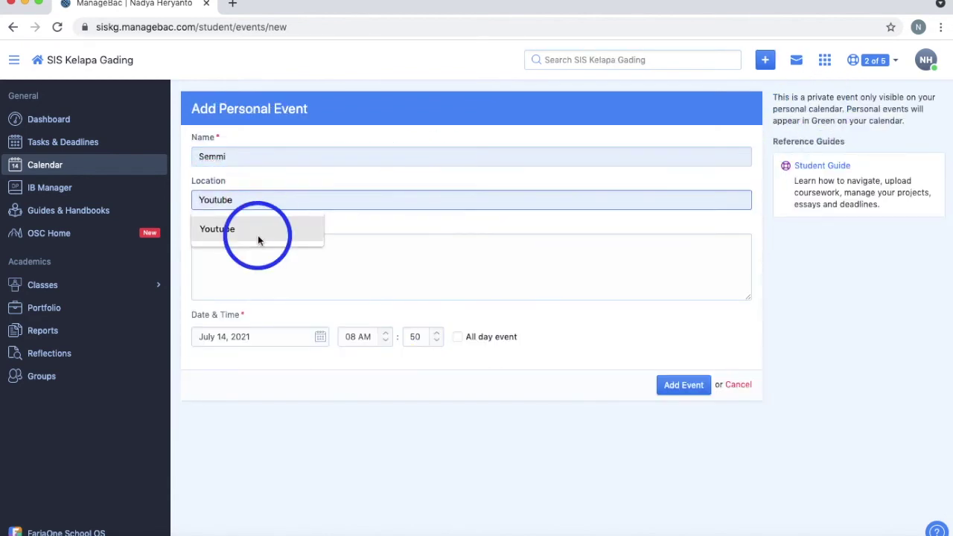
click(257, 234)
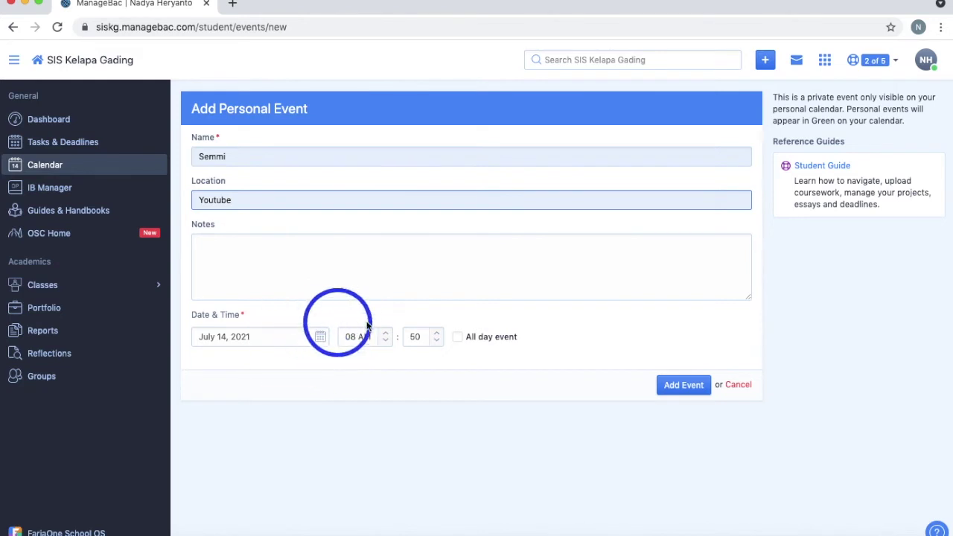
click(458, 337)
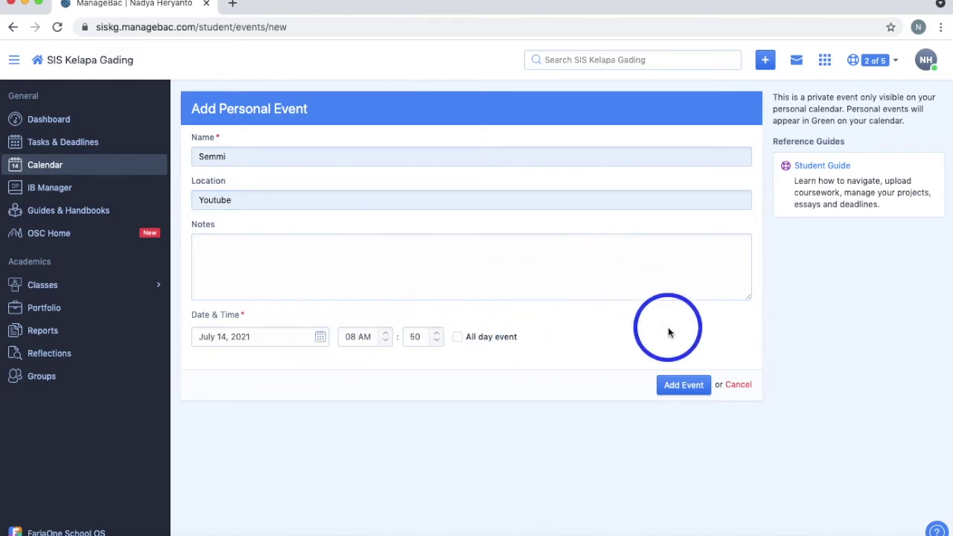
click(694, 390)
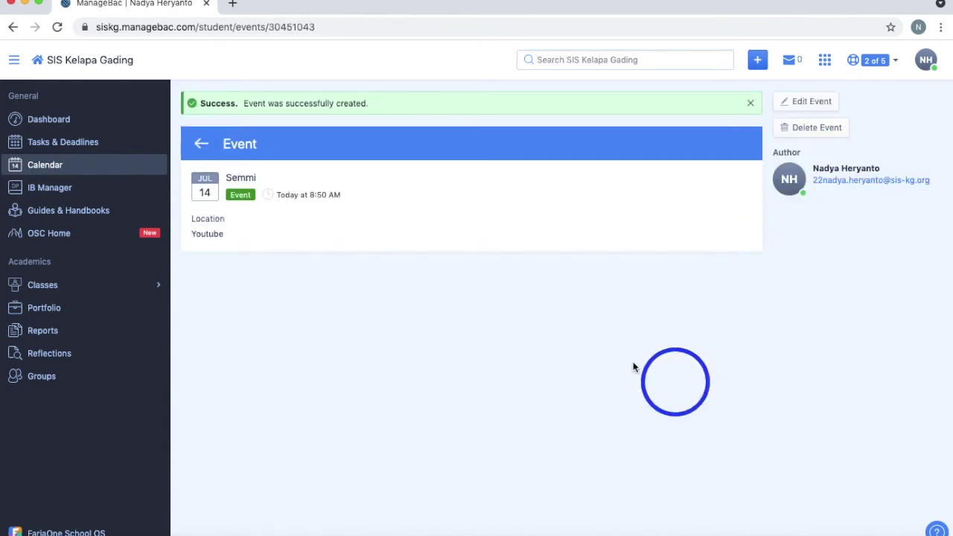
Return to the calendar, open the Semmi event on July 14 and delete it
click(201, 145)
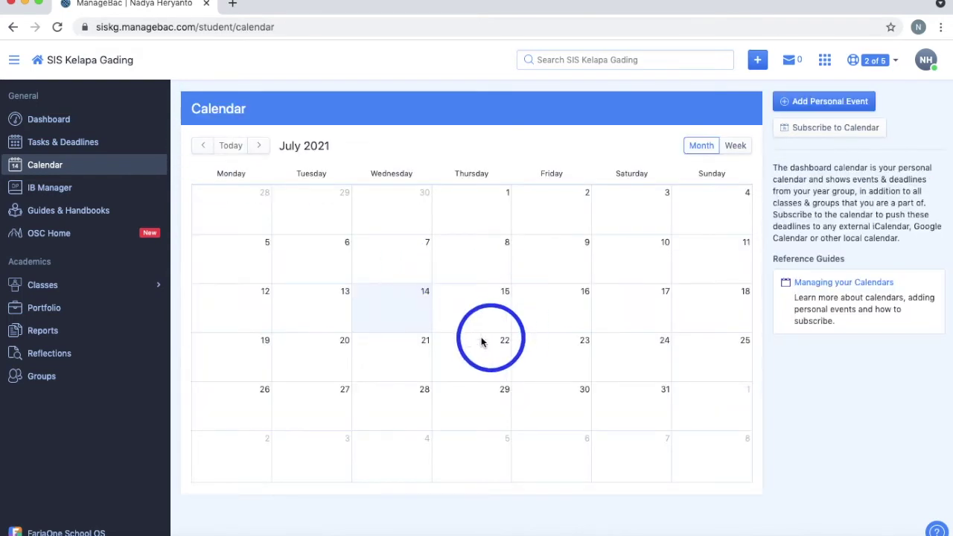
click(414, 309)
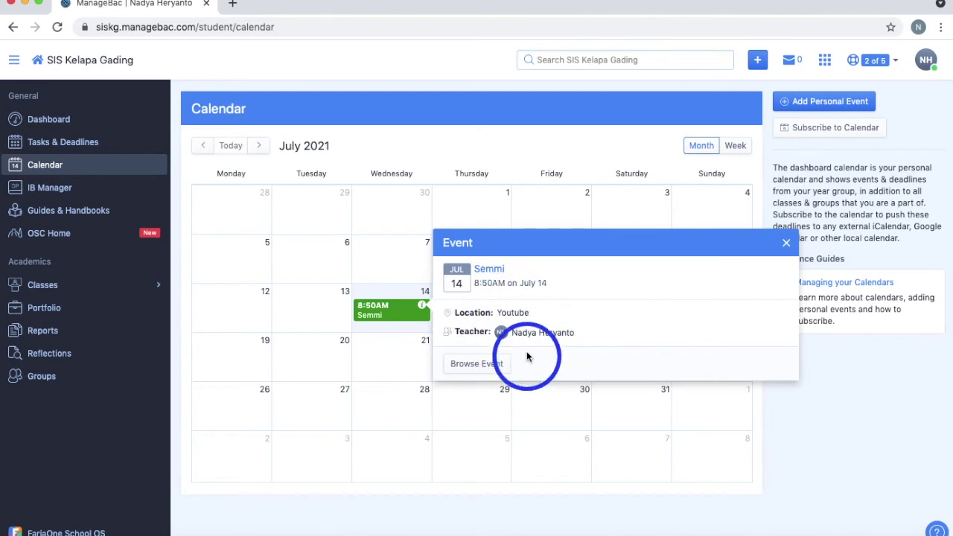
click(491, 269)
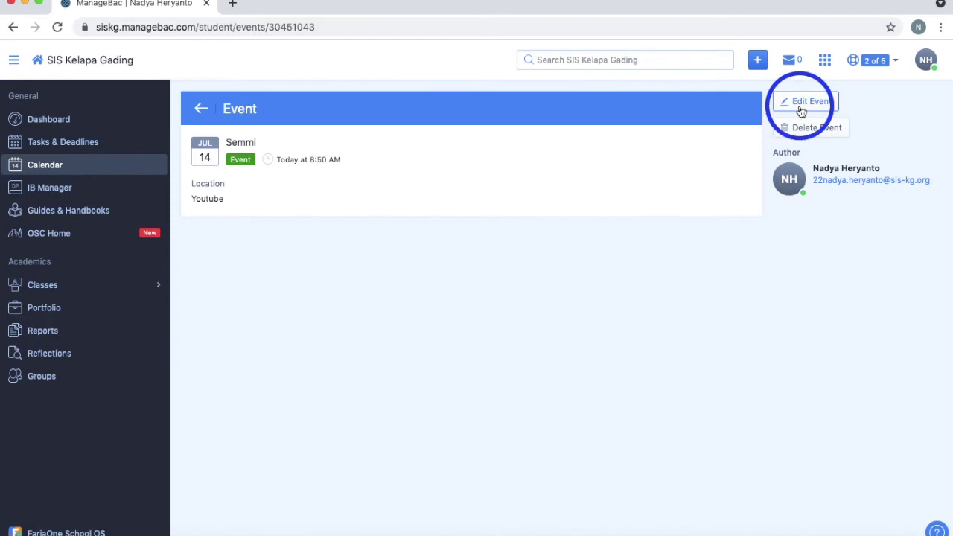
click(805, 128)
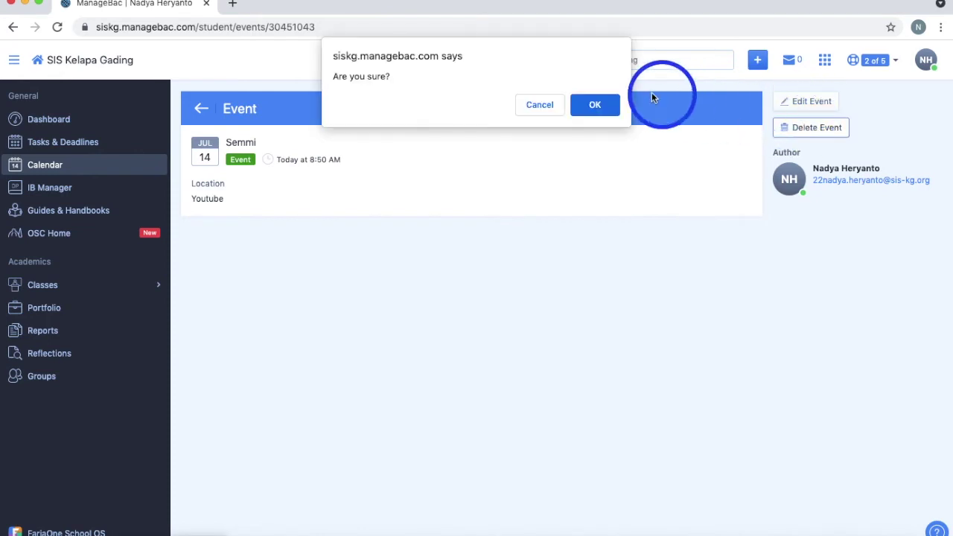
click(600, 105)
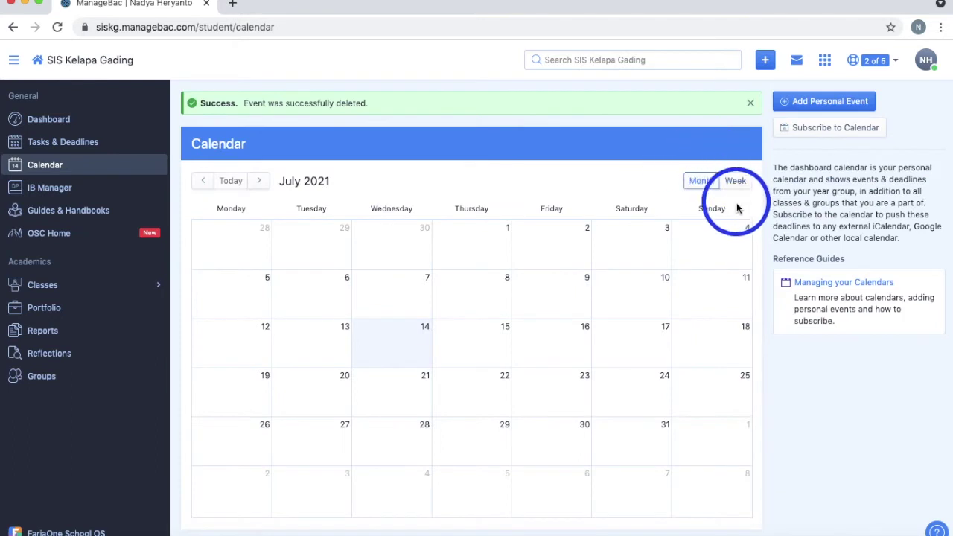
Dismiss the event deletion notice and take the calendar back two months to May 2021
click(750, 103)
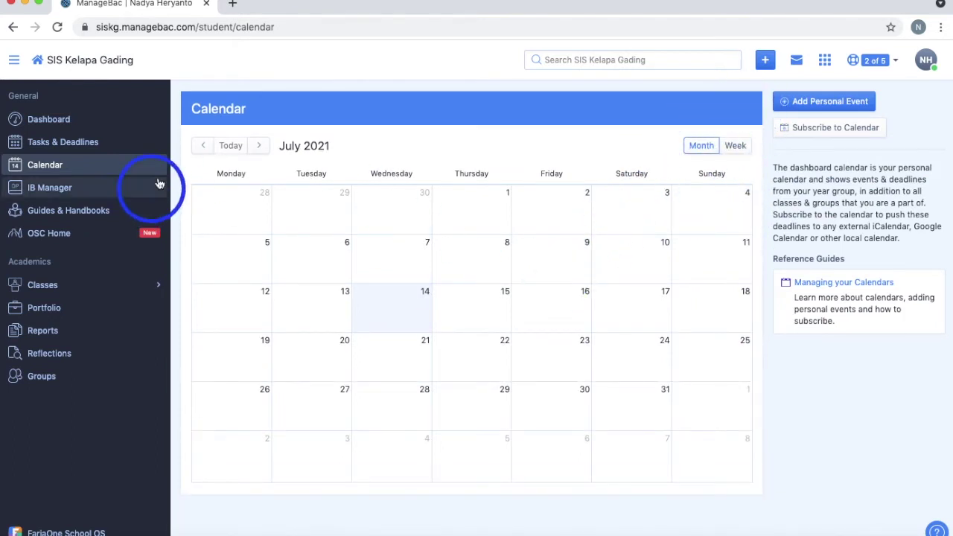
click(203, 145)
click(206, 145)
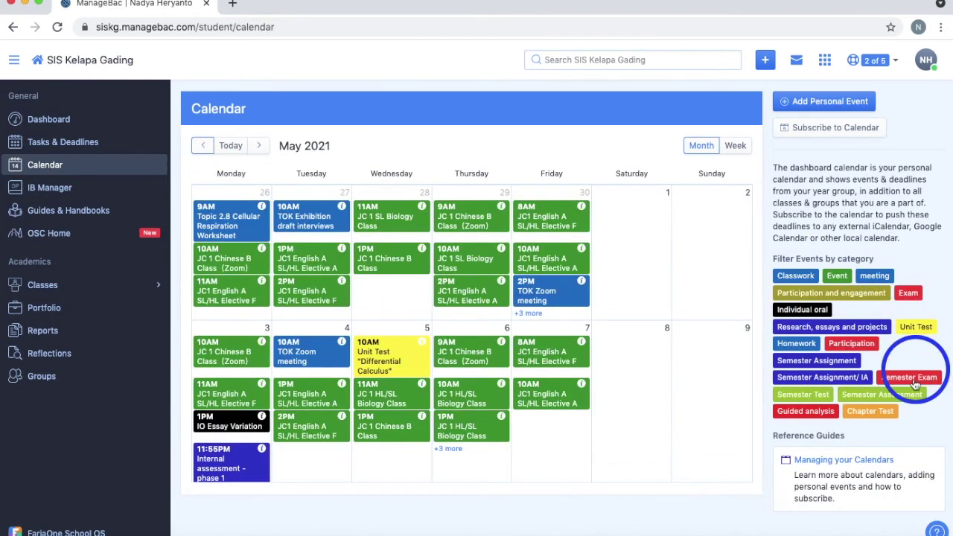
Try the calendar's category filters, highlighting only the Event entries and only the Classwork entries in May 2021
click(833, 276)
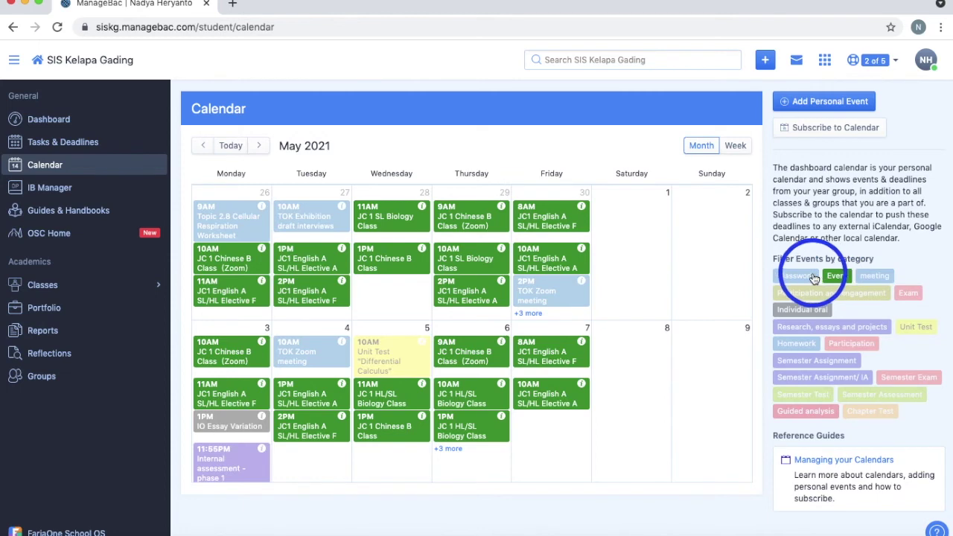
click(813, 277)
click(834, 276)
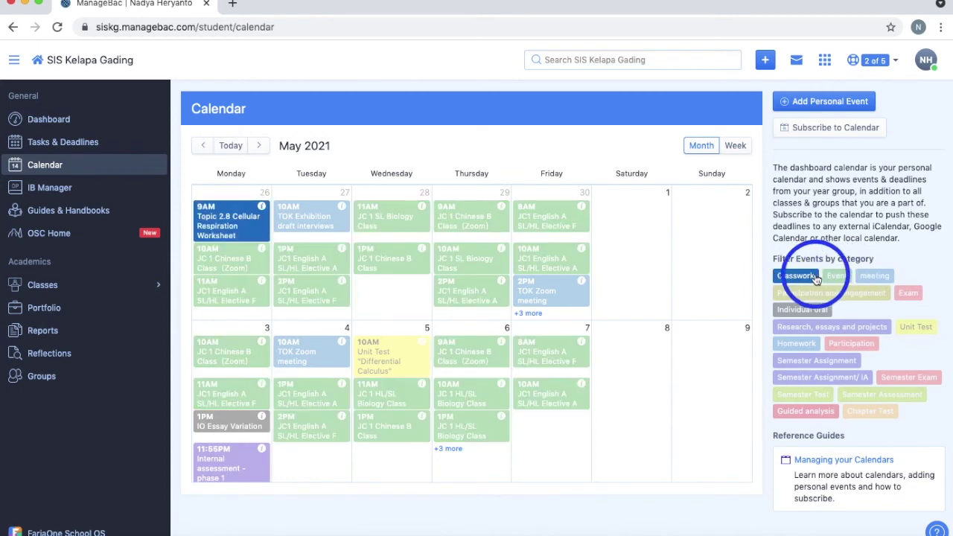
click(813, 276)
click(837, 277)
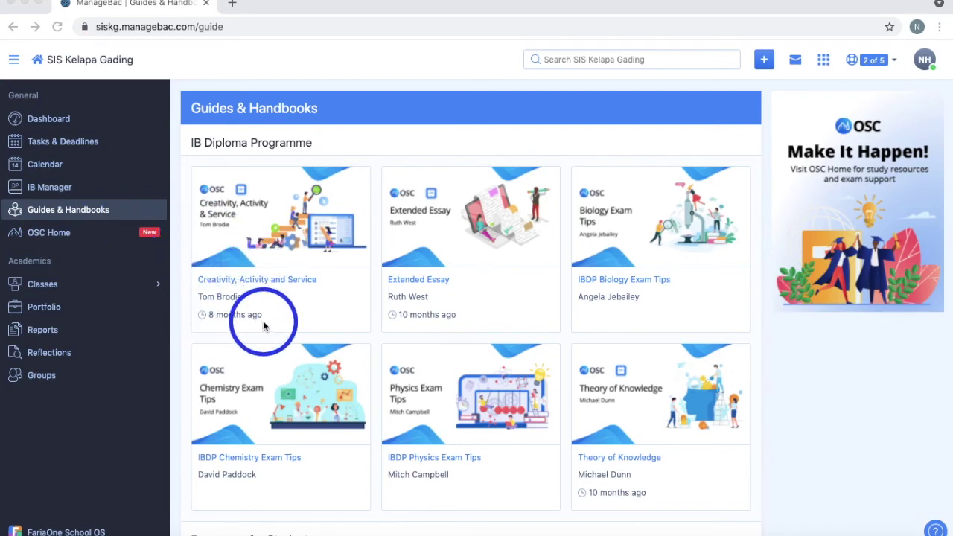
Open the Creativity, Activity and Service guide, view its CAS Stages section and return to Guides & Handbooks
click(279, 279)
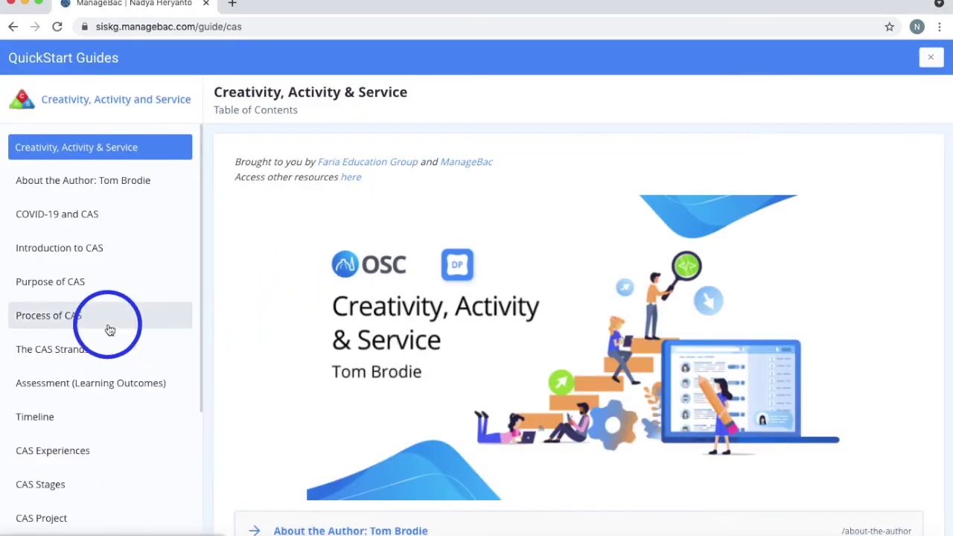
scroll(107, 323, down, 5)
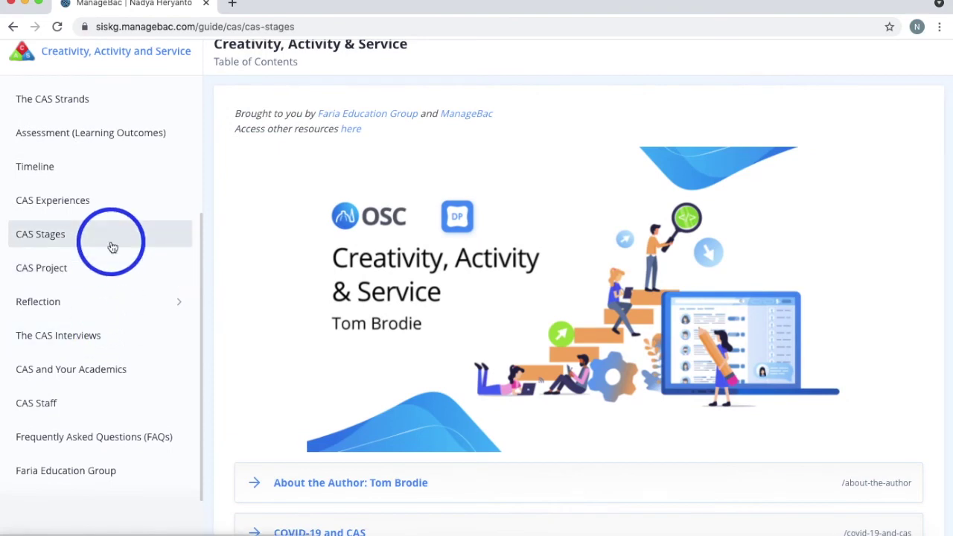
click(116, 246)
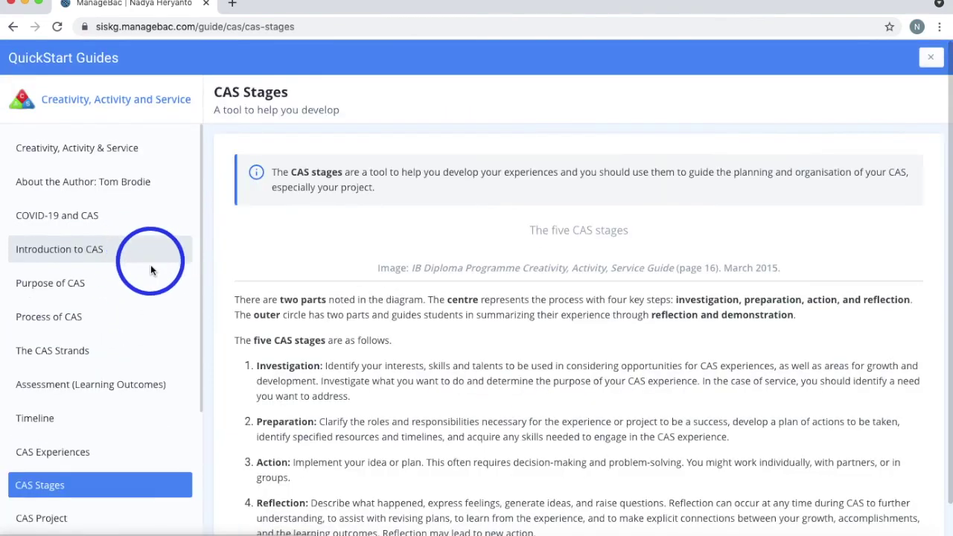
click(13, 28)
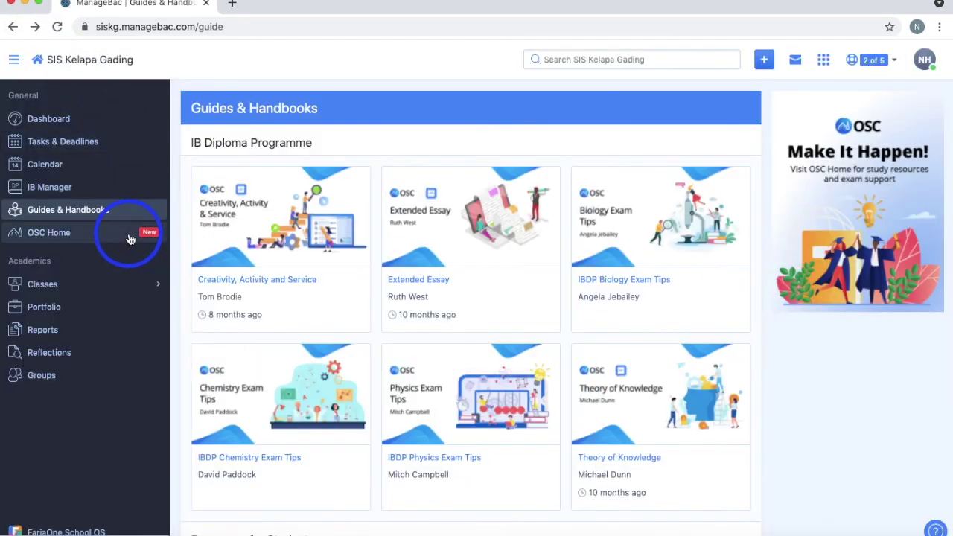
Open OSC Home and look through its OSC Study offer, guides, blog posts and webinars
click(129, 237)
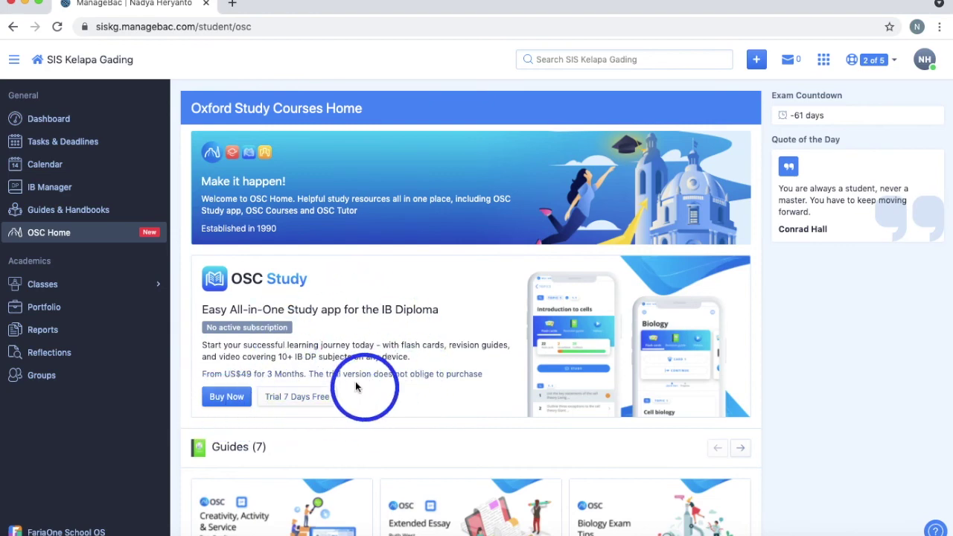
scroll(432, 420, down, 2)
scroll(432, 422, down, 5)
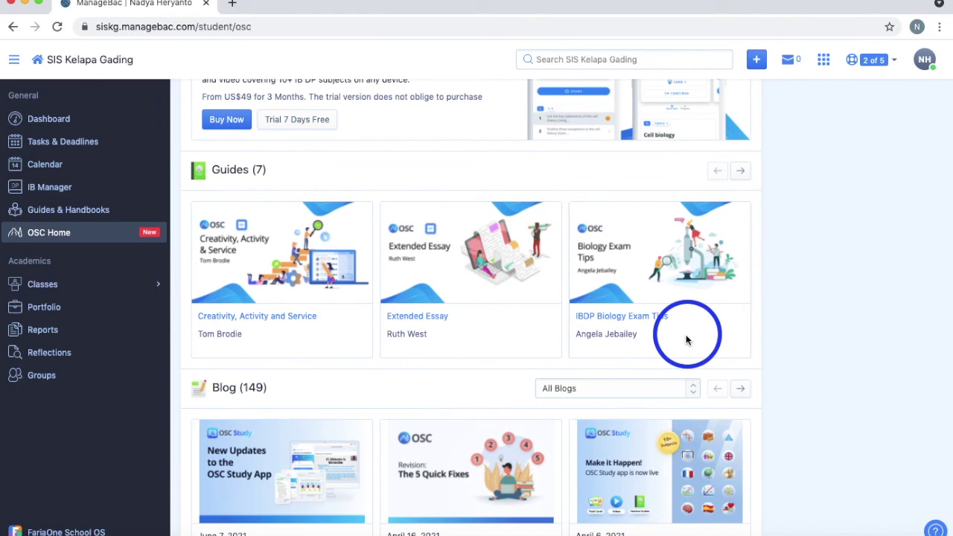
scroll(494, 403, down, 4)
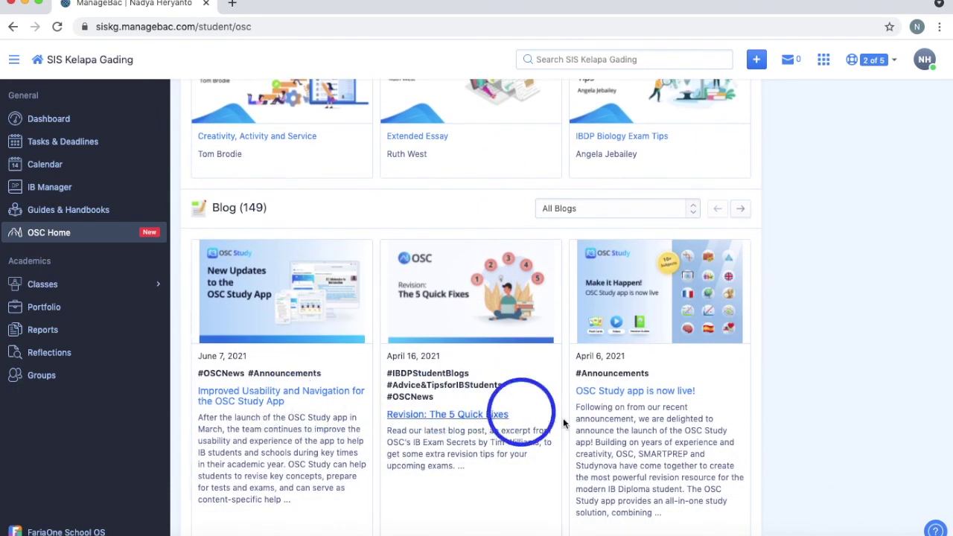
scroll(632, 435, down, 5)
scroll(636, 439, down, 3)
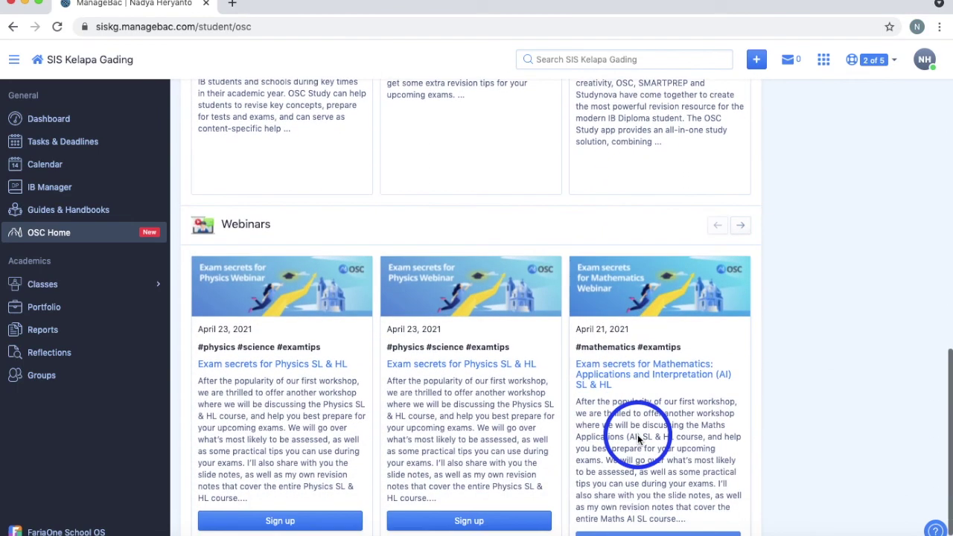